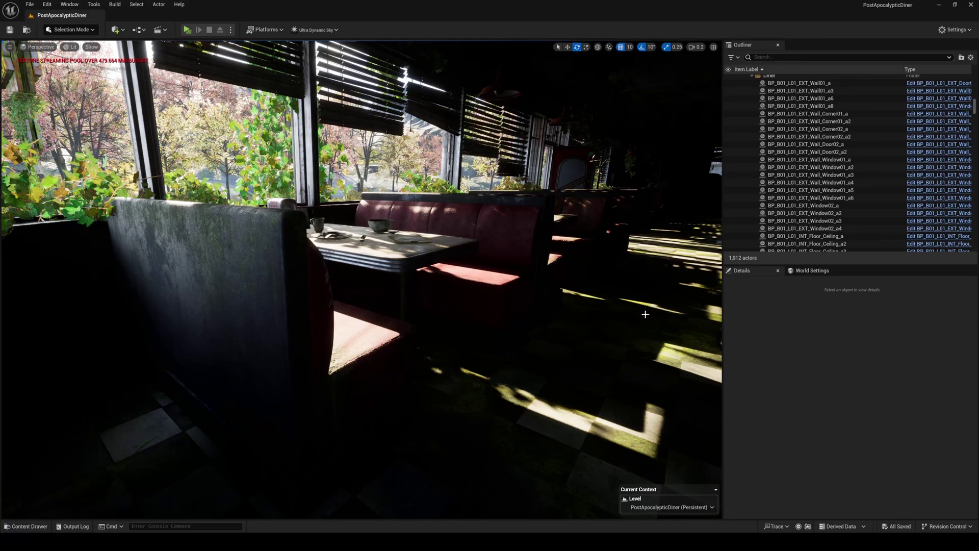
Examine the sunlit booths, table and checkered floor of the diner interior in the lit viewport
scroll(676, 325, down, 1)
right_drag(675, 325, 653, 307)
key(e)
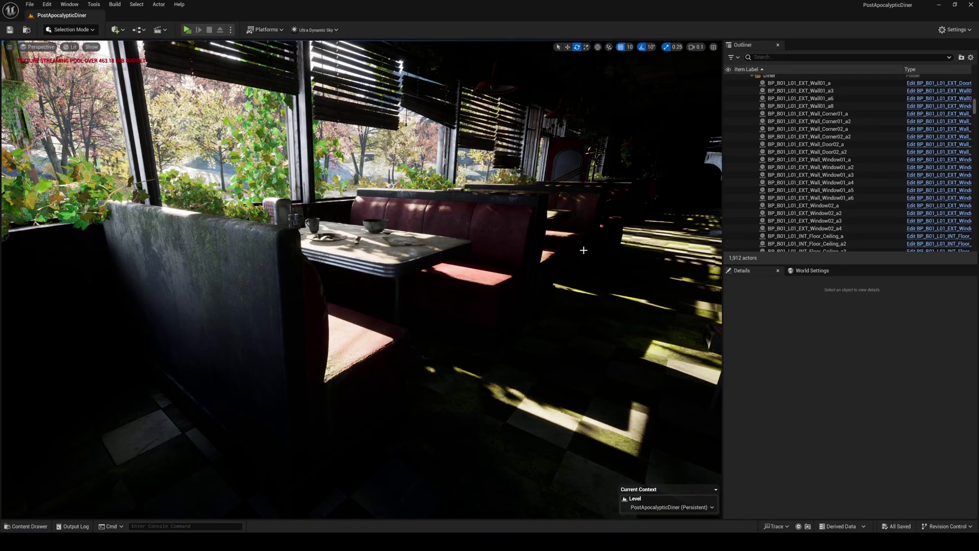
right_drag(583, 249, 580, 250)
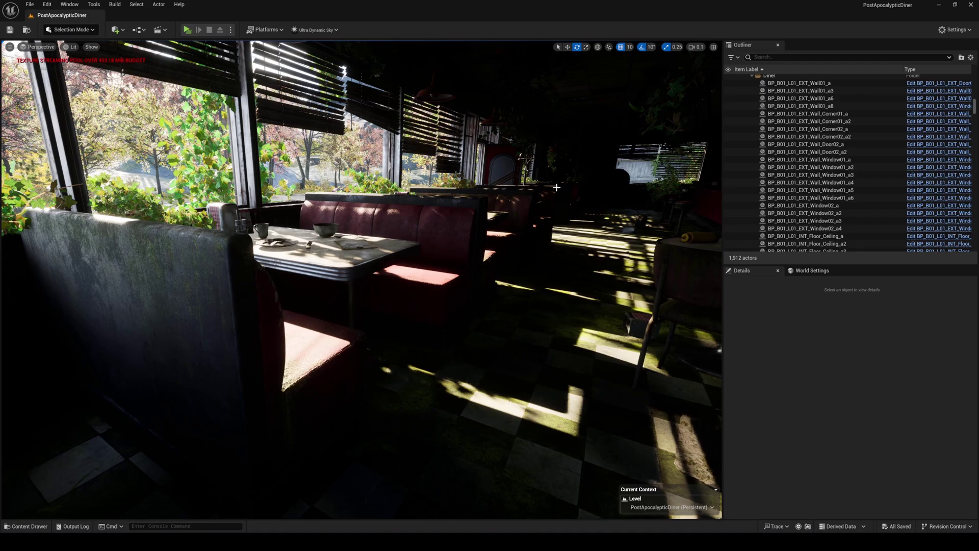
right_drag(556, 188, 556, 188)
right_drag(512, 253, 512, 252)
right_drag(559, 204, 560, 204)
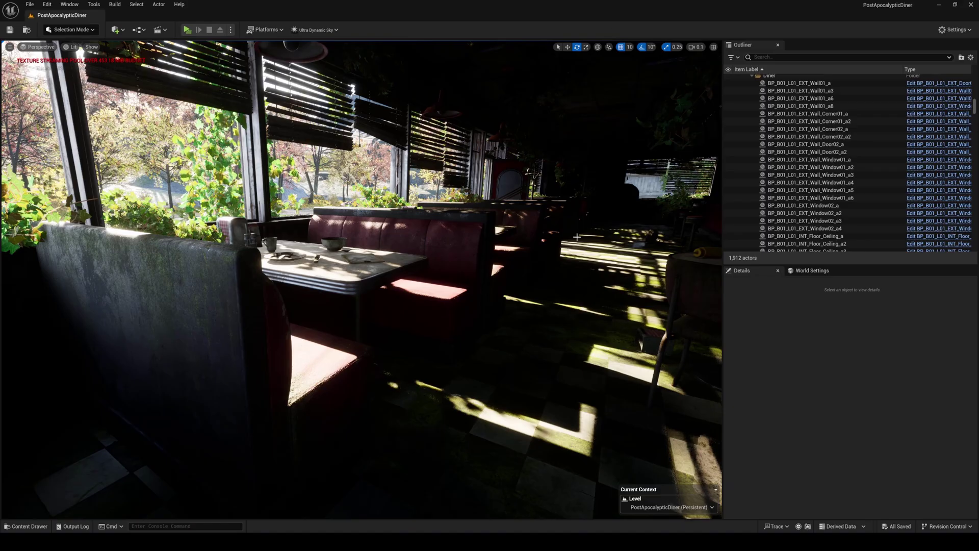
right_drag(577, 237, 559, 224)
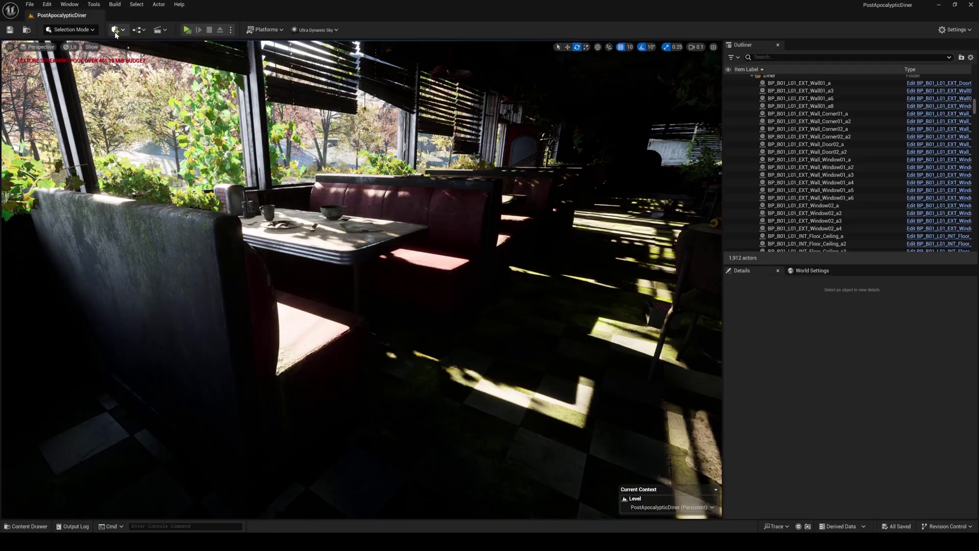
Display the diner with the Nanite Triangles visualization
click(70, 46)
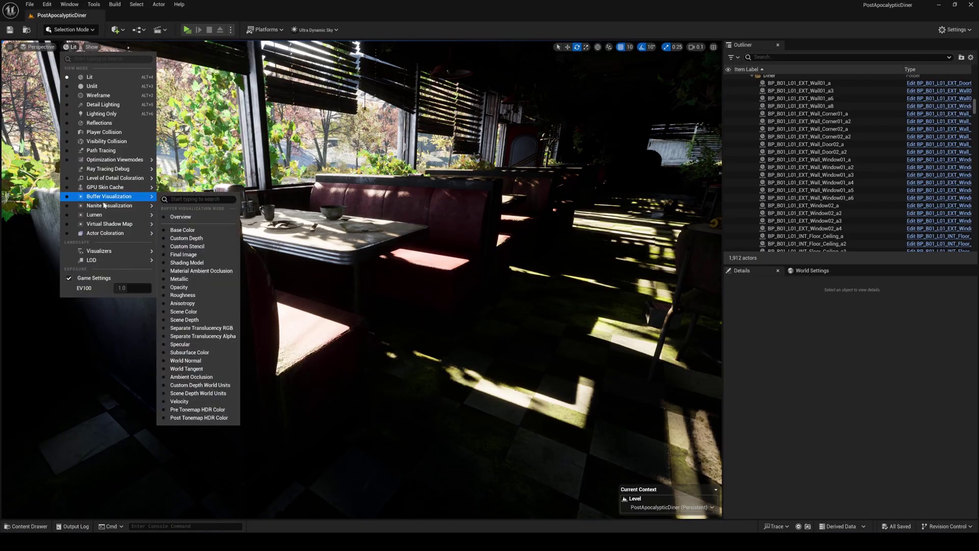
mouse_move(104, 205)
click(194, 250)
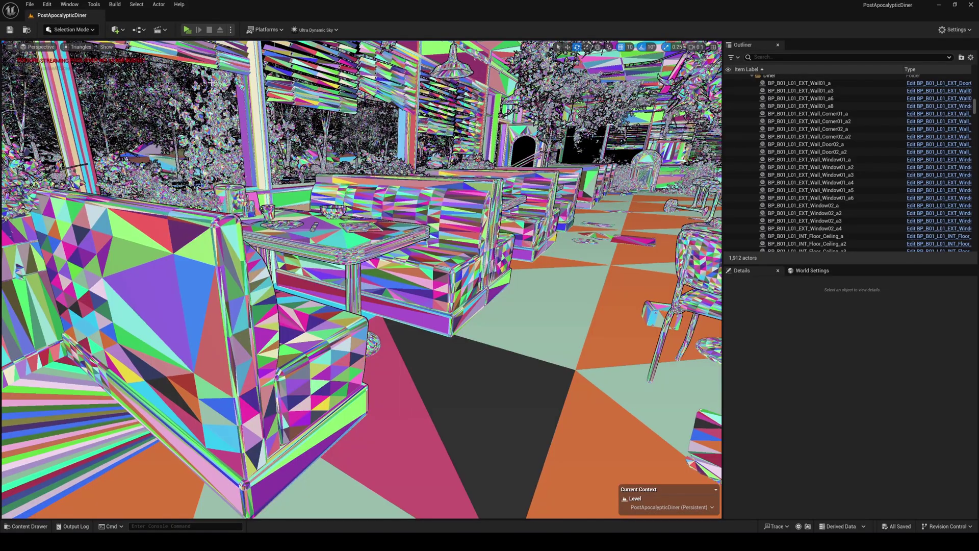
Change the viewport to the Lumen Scene visualization and inspect the booths and table in it
click(77, 47)
mouse_move(126, 219)
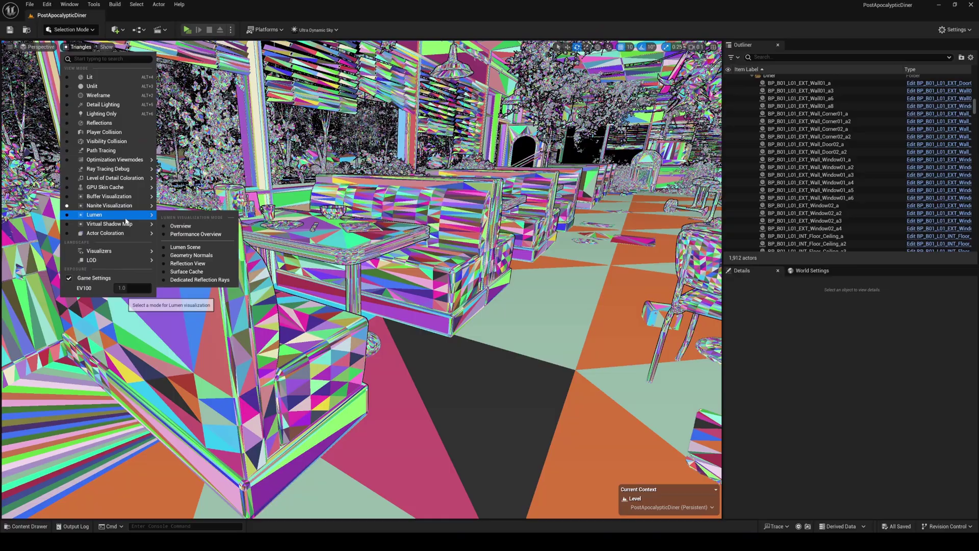
click(185, 247)
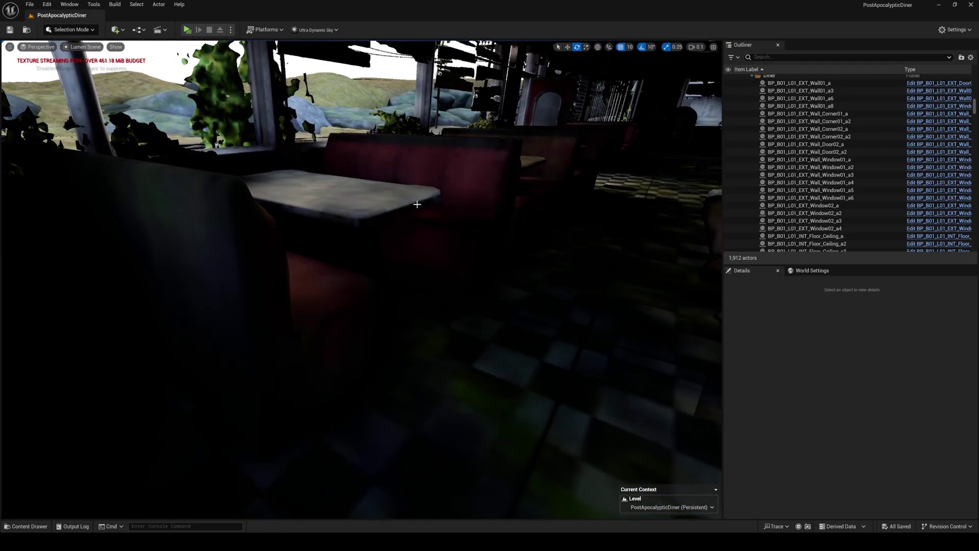
right_drag(556, 189, 528, 214)
right_drag(383, 181, 406, 181)
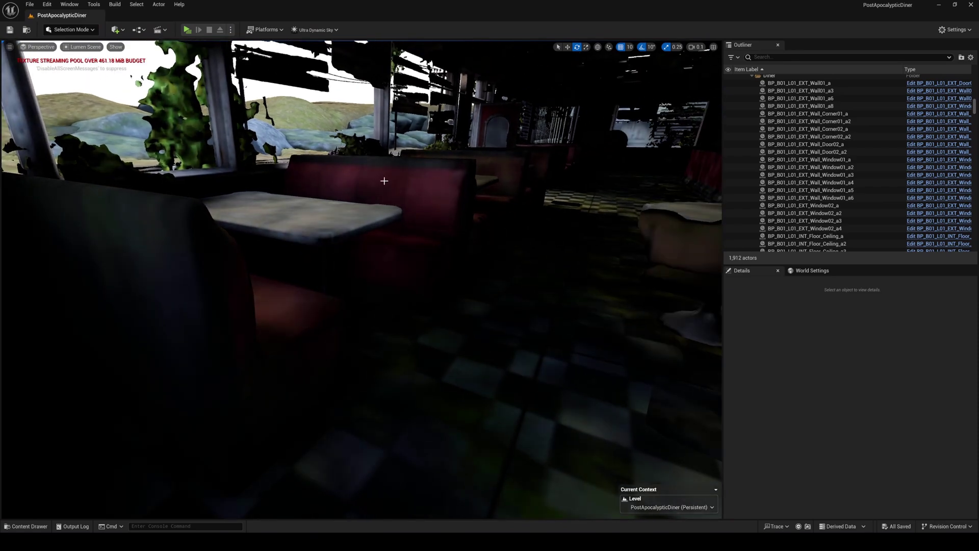
Display Lumen's Reflection View and examine how the booths, table and windows are represented
click(73, 47)
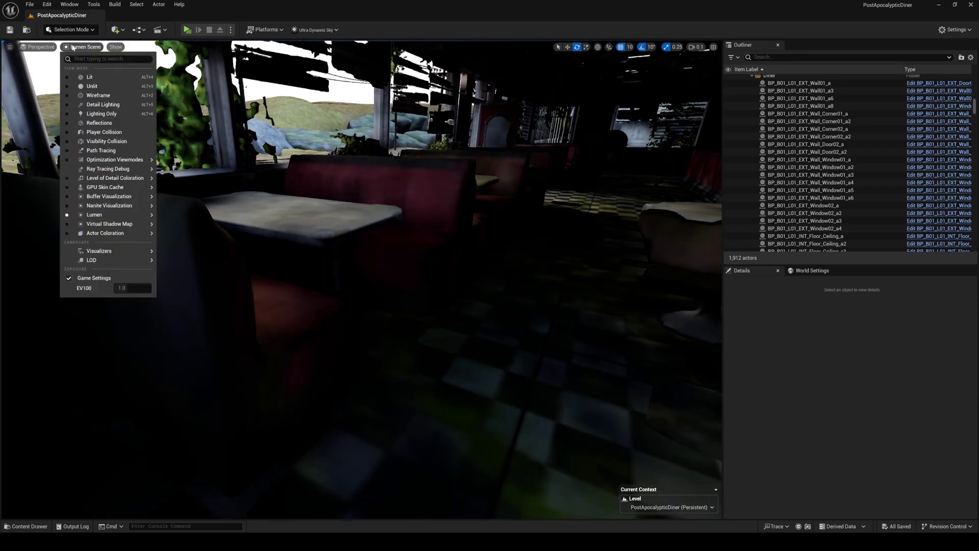
mouse_move(102, 215)
click(196, 265)
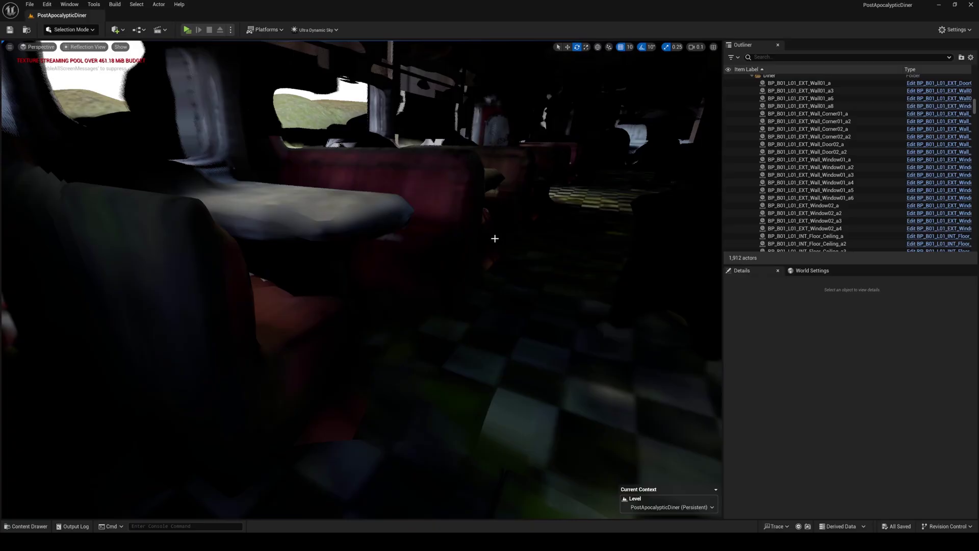
right_drag(494, 239, 470, 221)
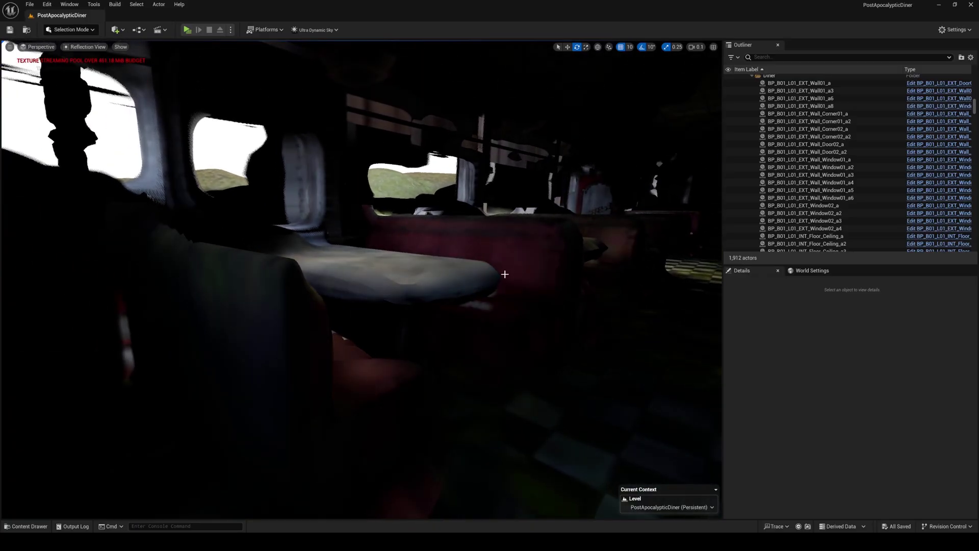
right_drag(546, 298, 571, 306)
Return the viewport to Lit shading with the booths in view
click(85, 47)
click(93, 77)
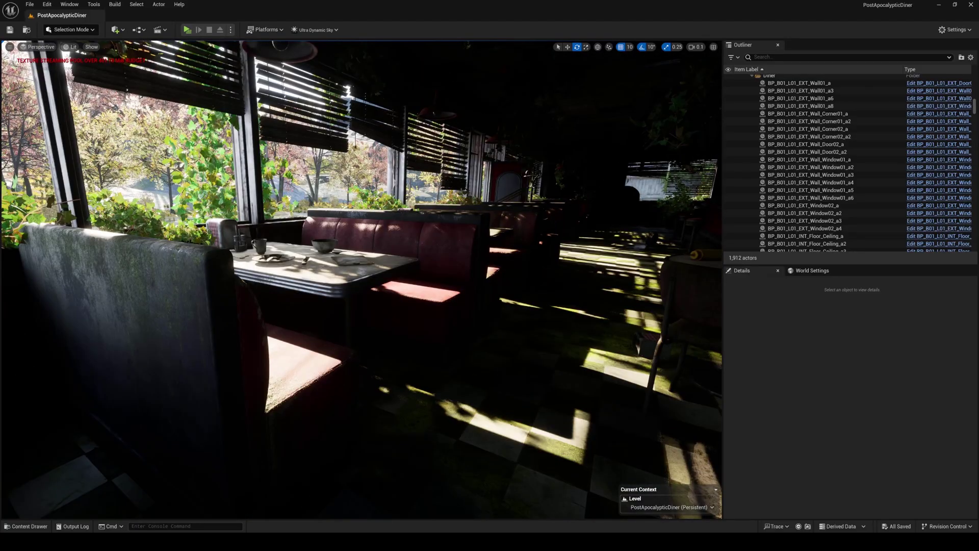
right_drag(465, 260, 442, 267)
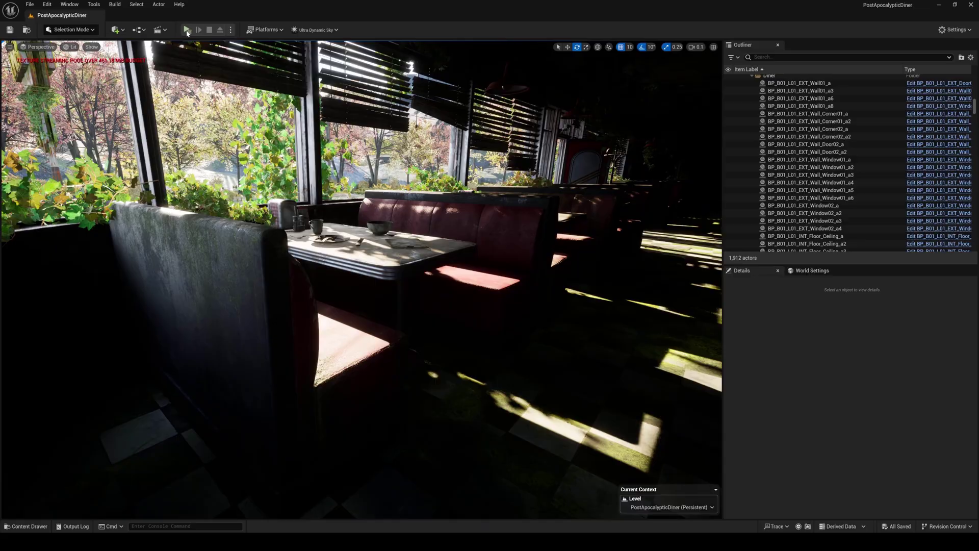
Play the diner level in a preview window, look at the booths, and stop the preview
click(186, 30)
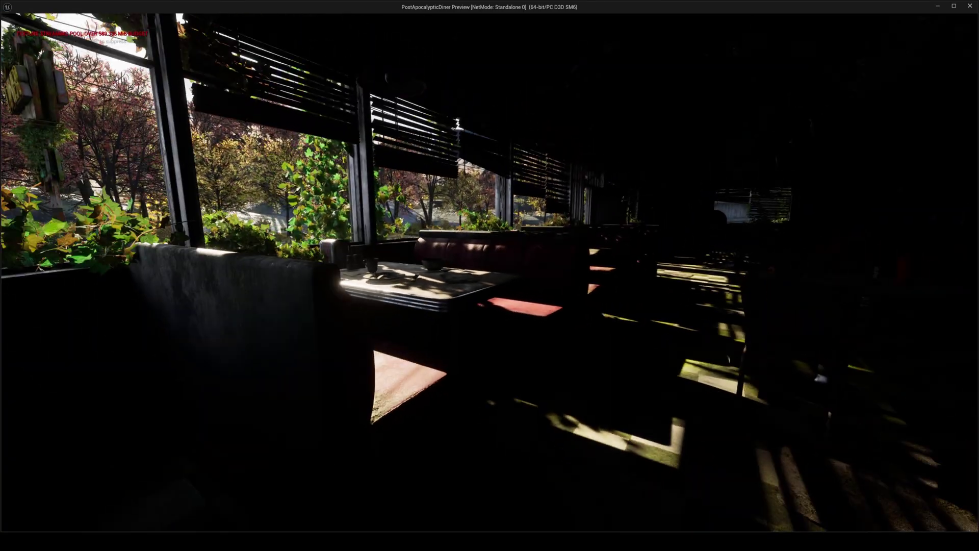
key(w)
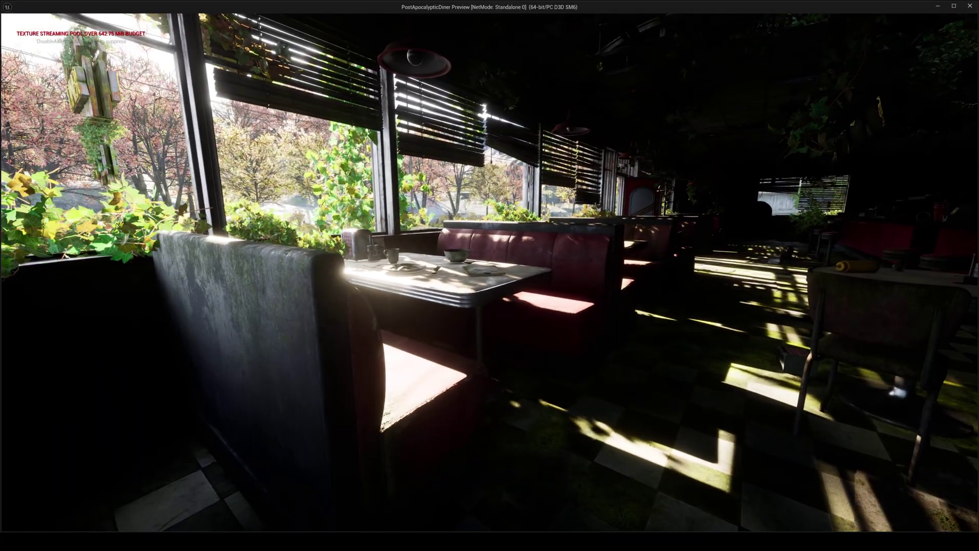
key(Escape)
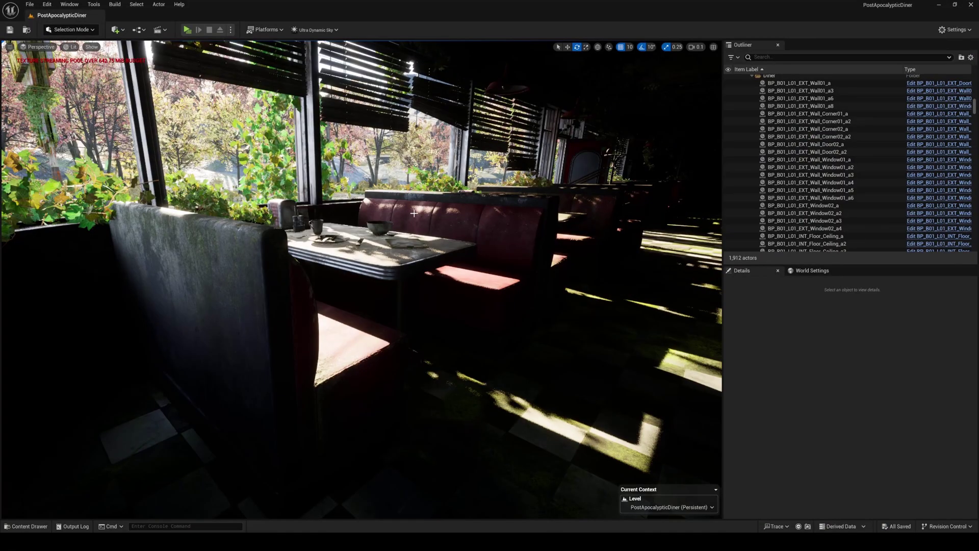
Widen the viewport by narrowing the Outliner and Details area
drag(722, 179, 799, 179)
mouse_move(753, 179)
right_down()
mouse_move(755, 169)
mouse_move(770, 173)
right_up()
right_drag(547, 193, 528, 204)
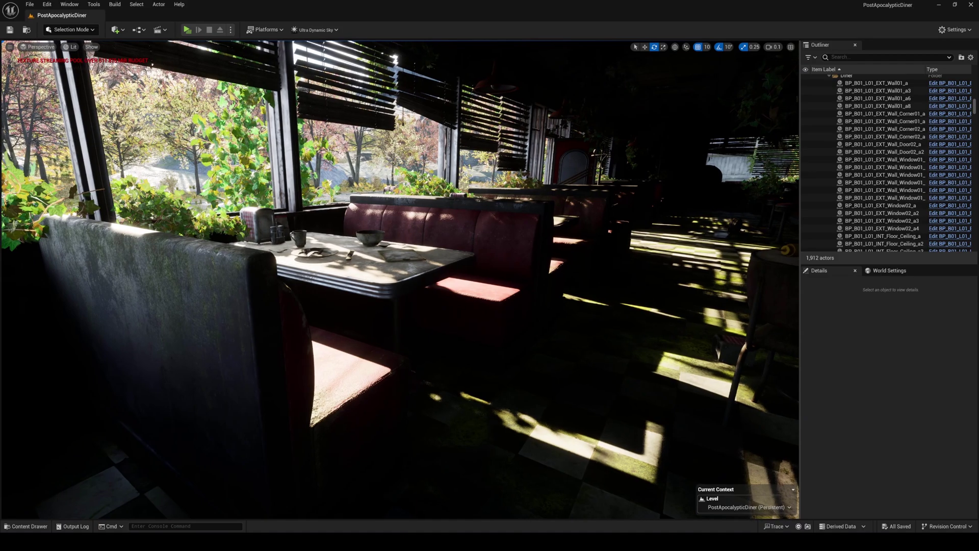
Inspect the lighting and shadows on the window booths and floor from several viewpoints
right_drag(486, 176, 460, 169)
scroll(443, 149, up, 1)
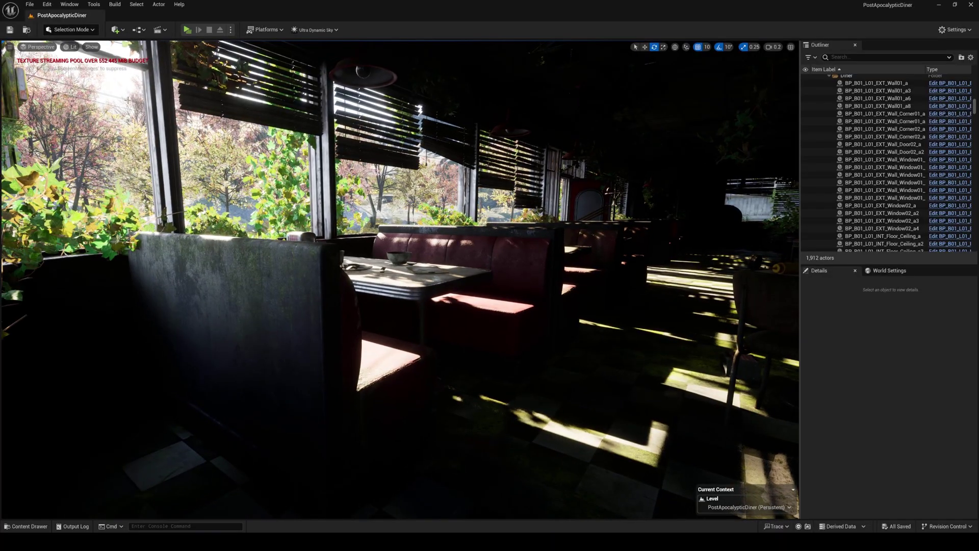
right_drag(460, 169, 468, 175)
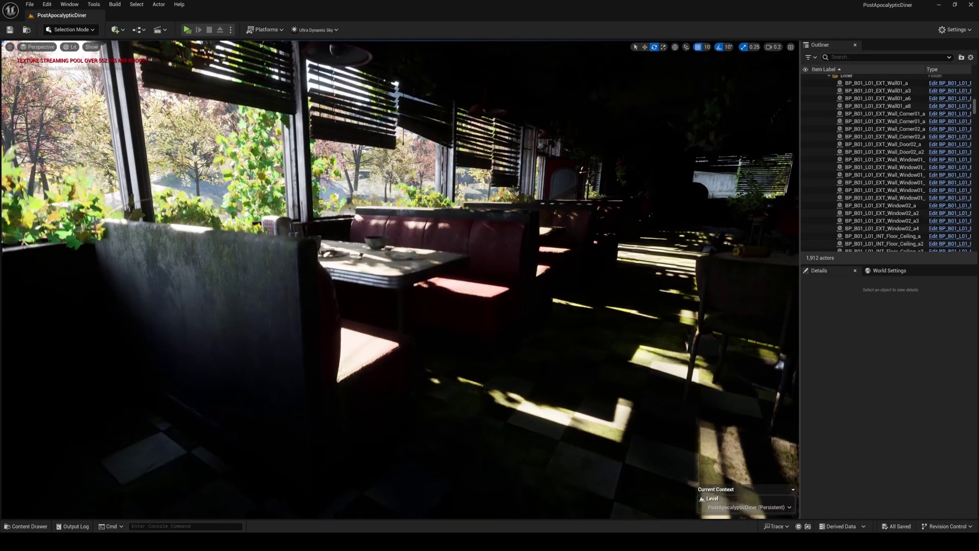
mouse_move(372, 149)
right_down()
mouse_move(331, 120)
mouse_move(359, 142)
right_up()
right_drag(431, 233, 431, 233)
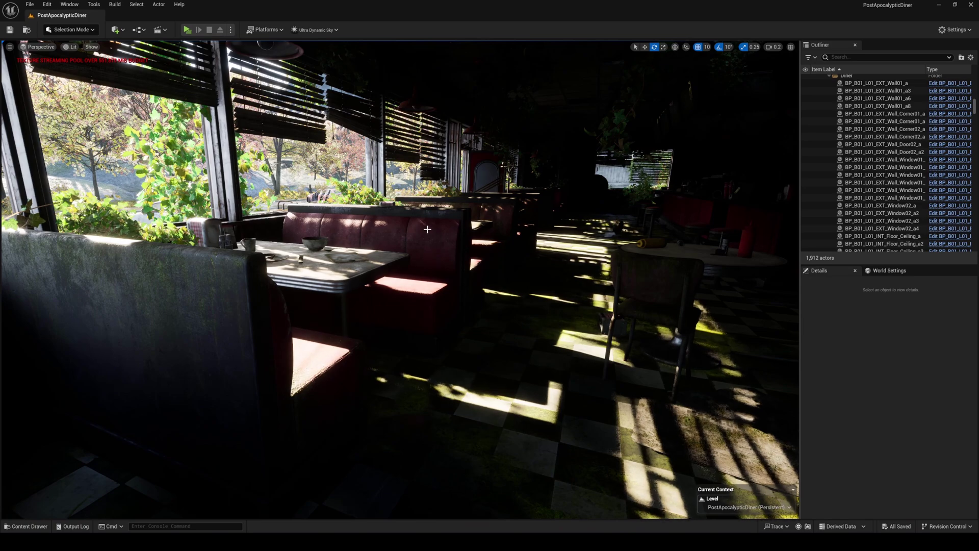
right_drag(488, 257, 452, 258)
key(q)
key(e)
key(w)
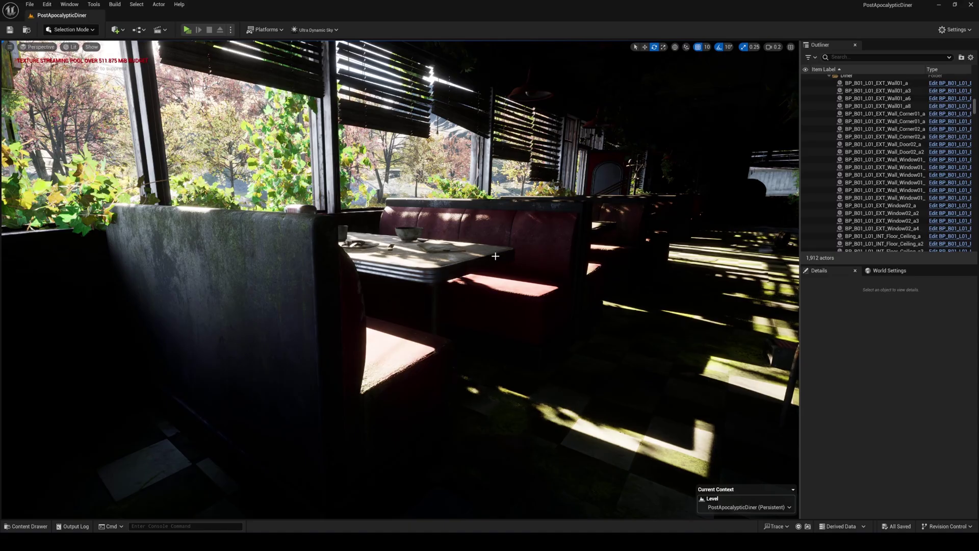
Fly through the diner to examine the red serving counter and return to the booths by the windows
key(w)
right_drag(495, 256, 519, 257)
scroll(495, 256, up, 4)
key(w)
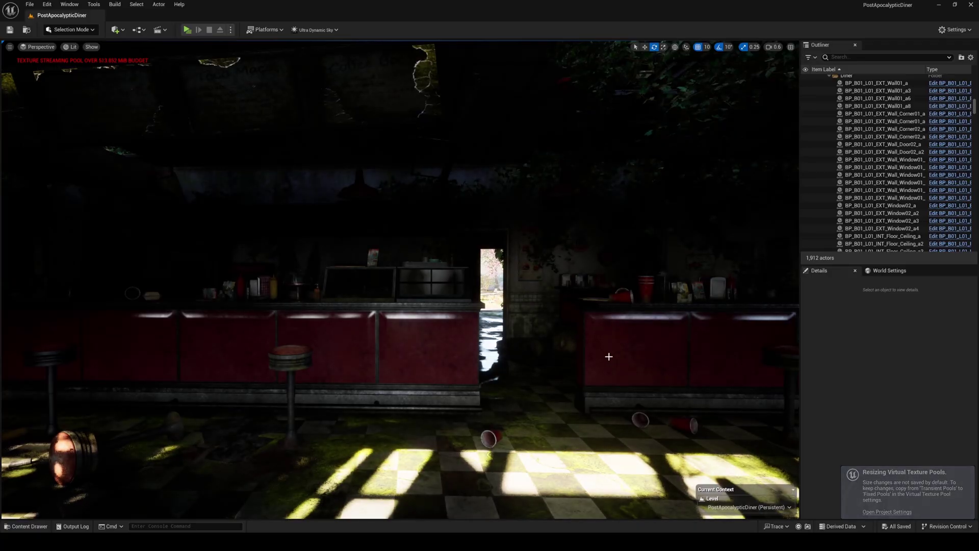
right_drag(400, 279, 684, 290)
key(s)
key(s)
right_drag(533, 288, 485, 290)
scroll(533, 288, down, 2)
key(w)
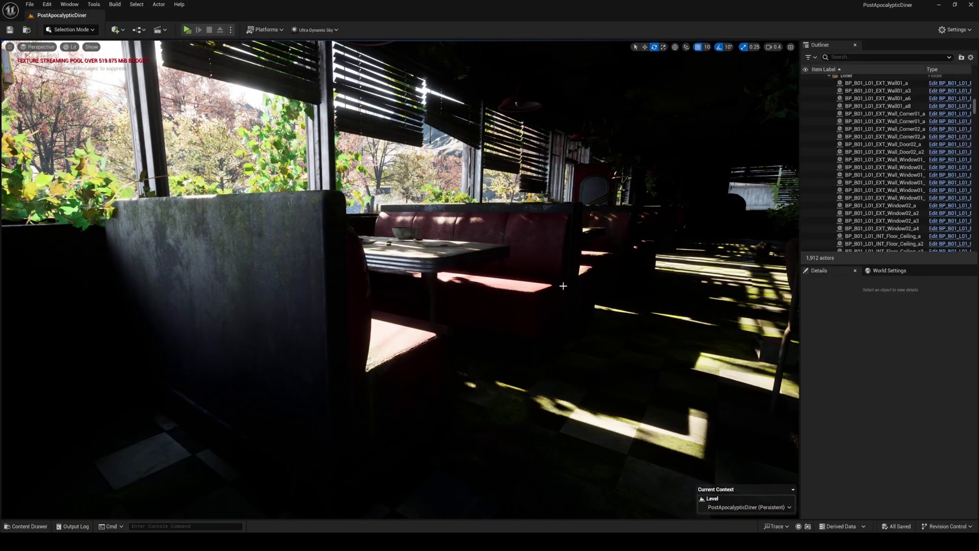
right_drag(564, 287, 566, 291)
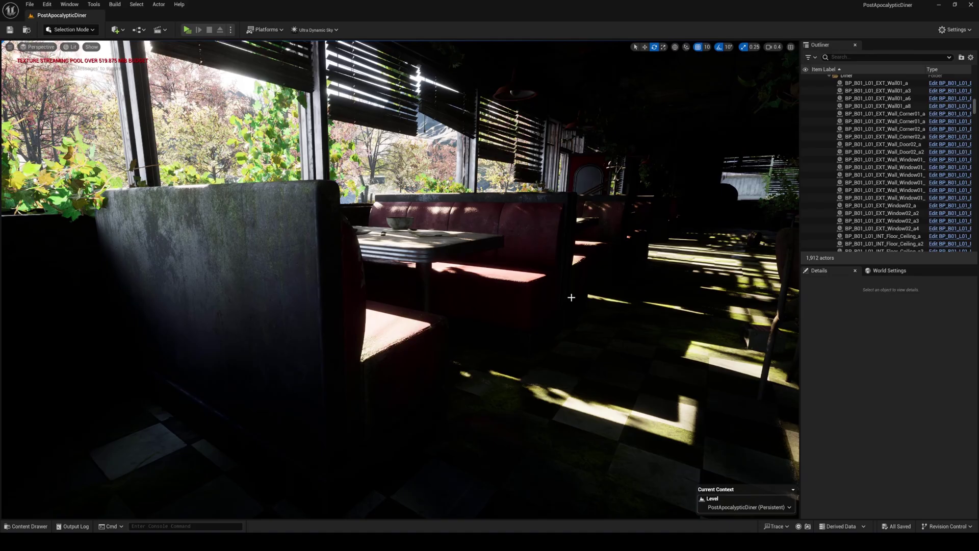
right_drag(576, 293, 576, 292)
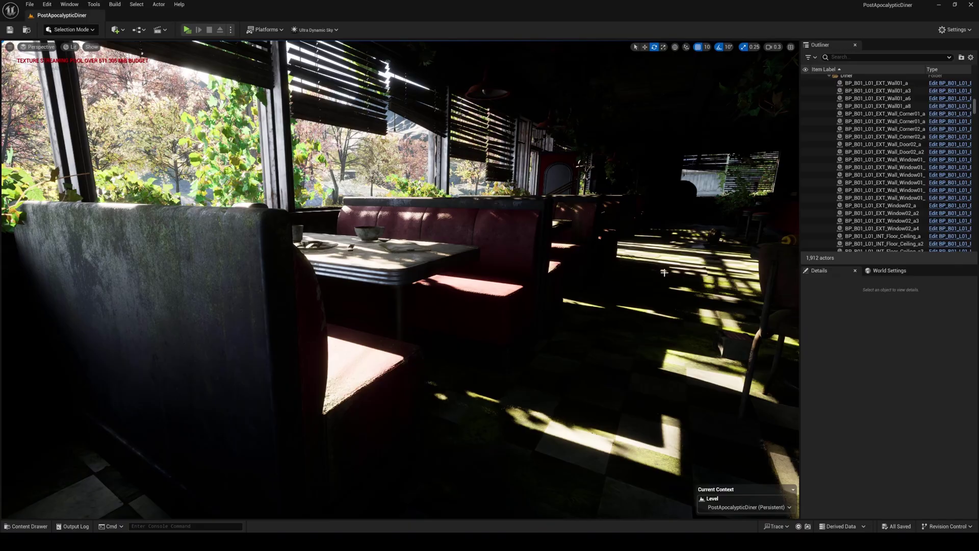
right_drag(589, 269, 593, 269)
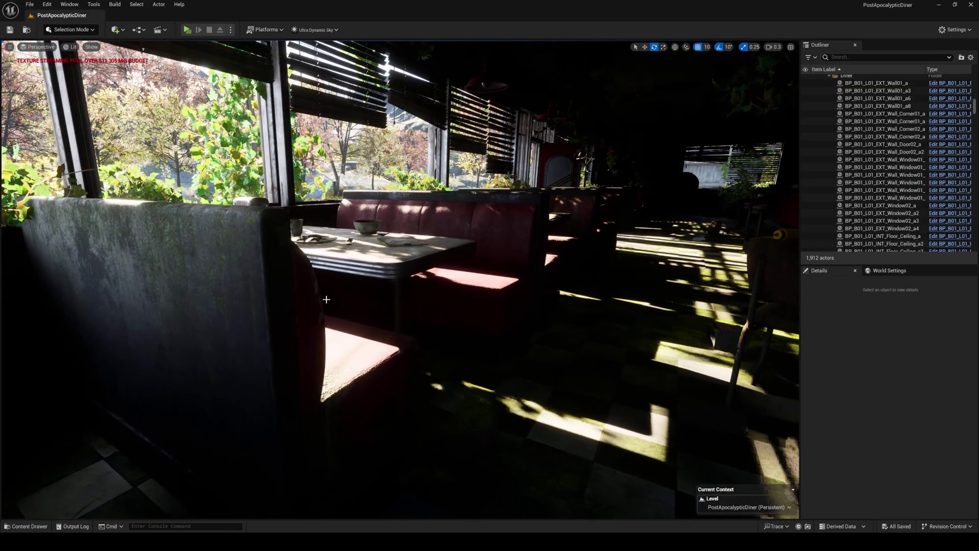
Query the console variable r.Nanite.RayTracing from the output log
click(72, 527)
key(Up)
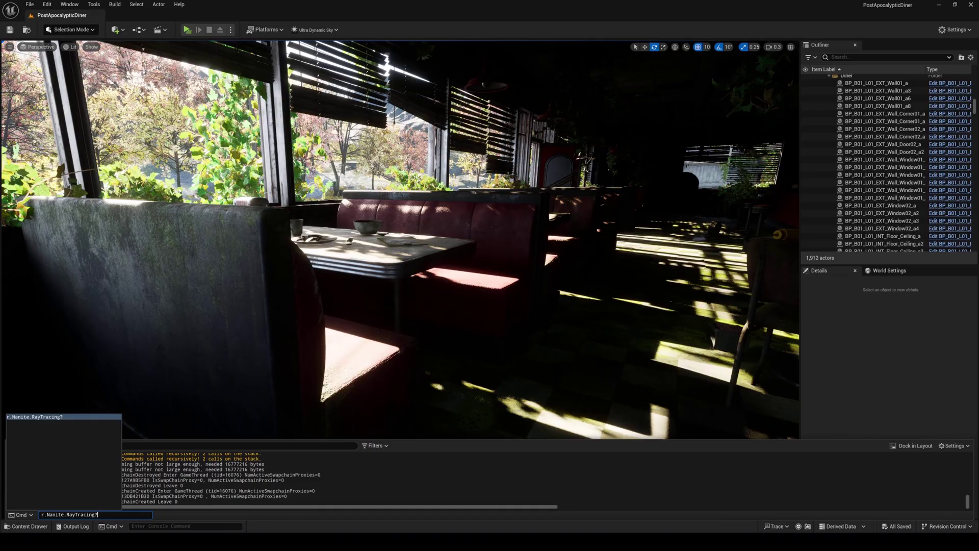
key(Return)
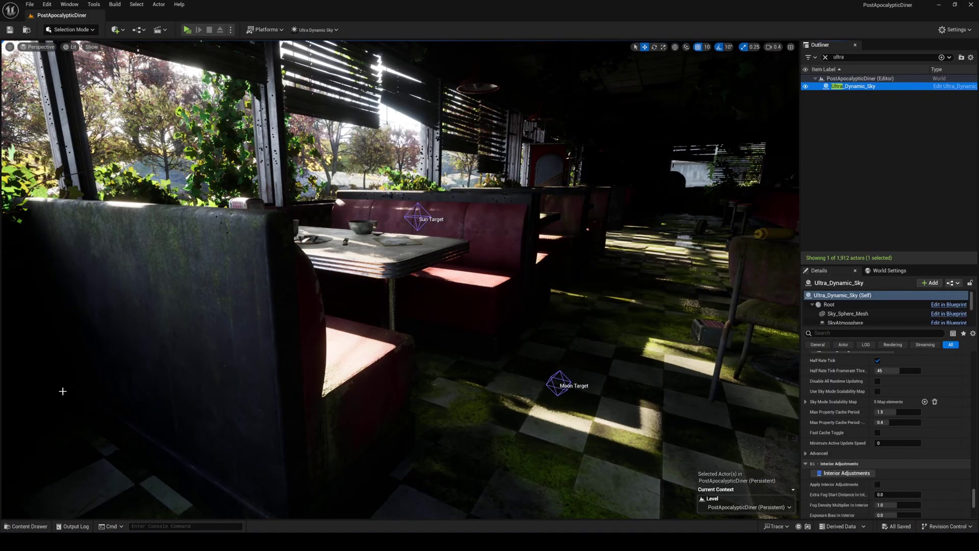
Run the r.Nanite.RayTracing? query in the editor session that has Ultra_Dynamic_Sky selected
click(73, 525)
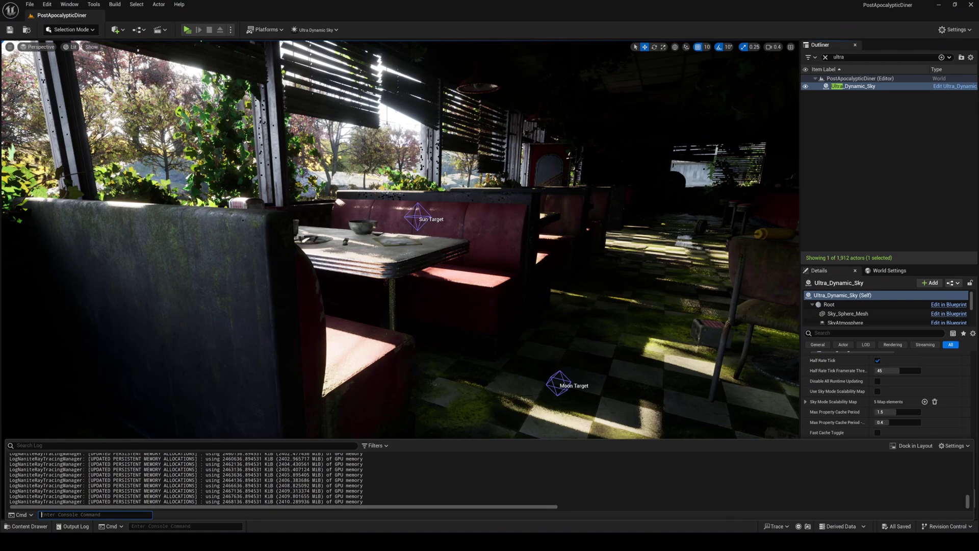
text(r.Nanite.RayTracing?)
key(Return)
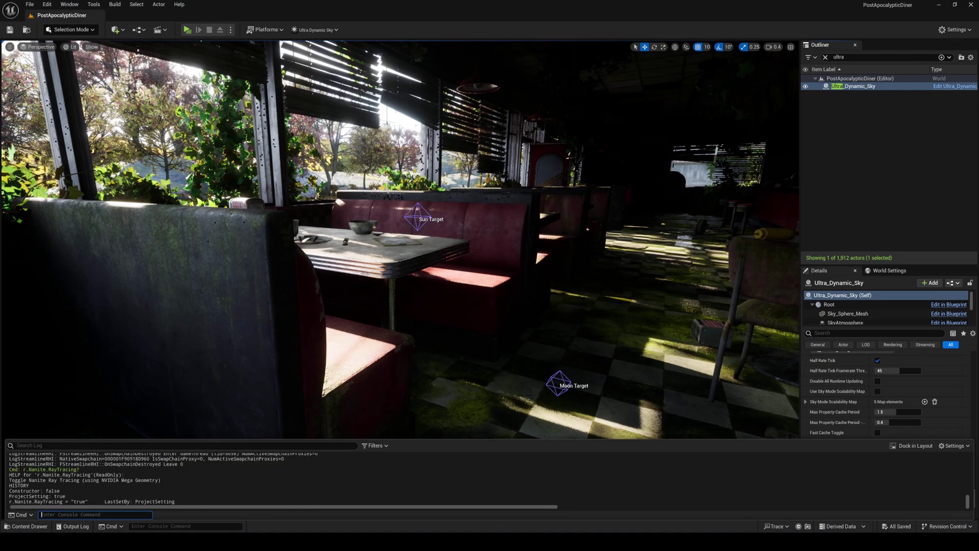
Show the Lumen Scene visualization in this session and examine the detail of the booths, blinds and foliage
mouse_move(506, 355)
right_down()
mouse_move(507, 340)
mouse_move(497, 348)
right_up()
scroll(505, 355, down, 3)
key(d)
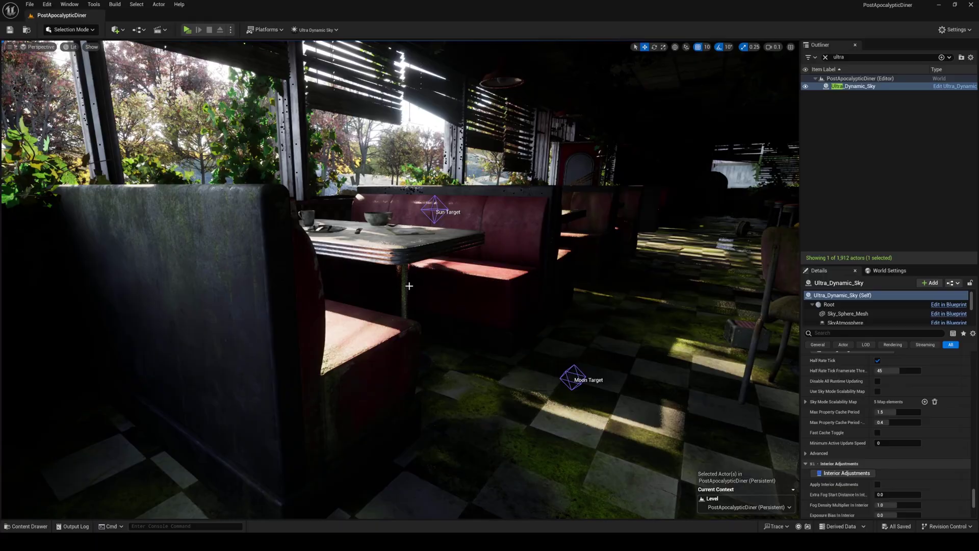
click(77, 47)
mouse_move(113, 215)
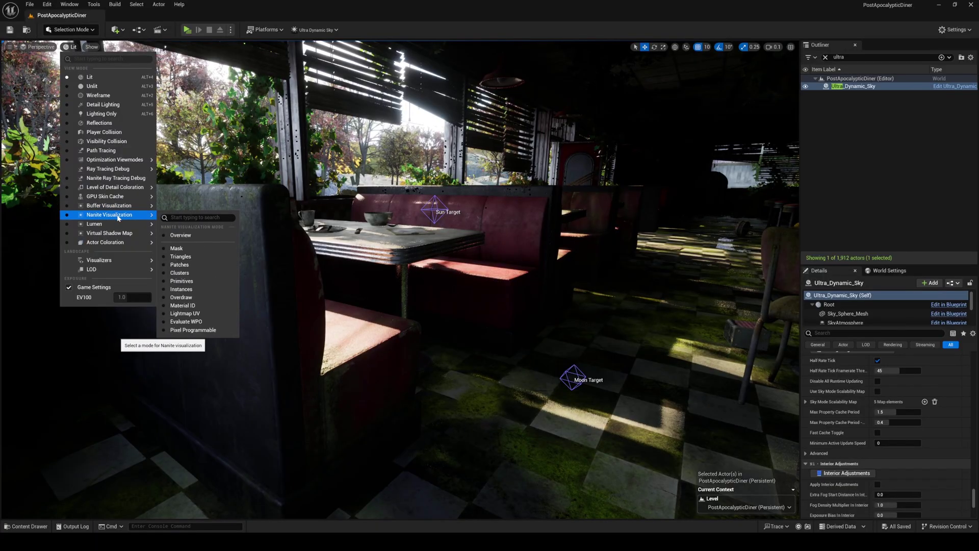
click(183, 256)
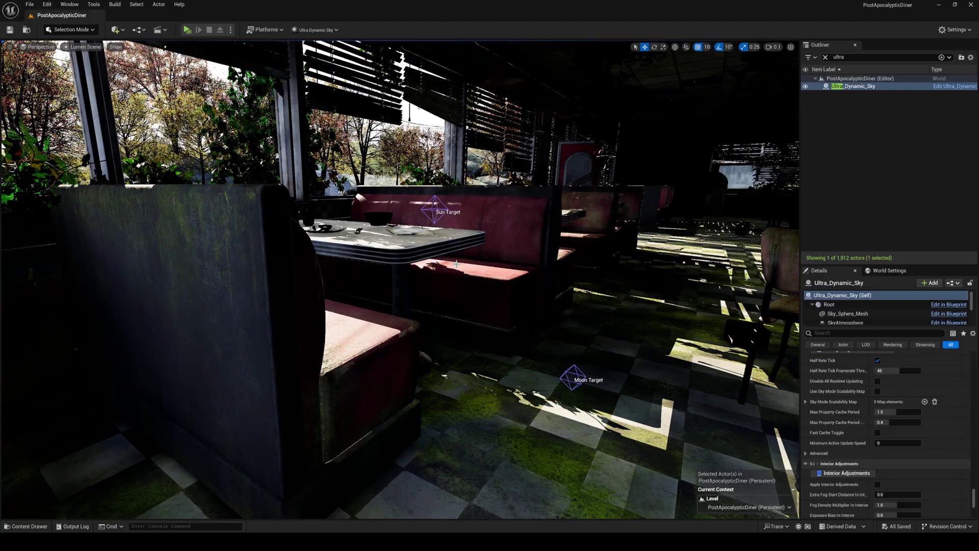
right_drag(473, 259, 497, 240)
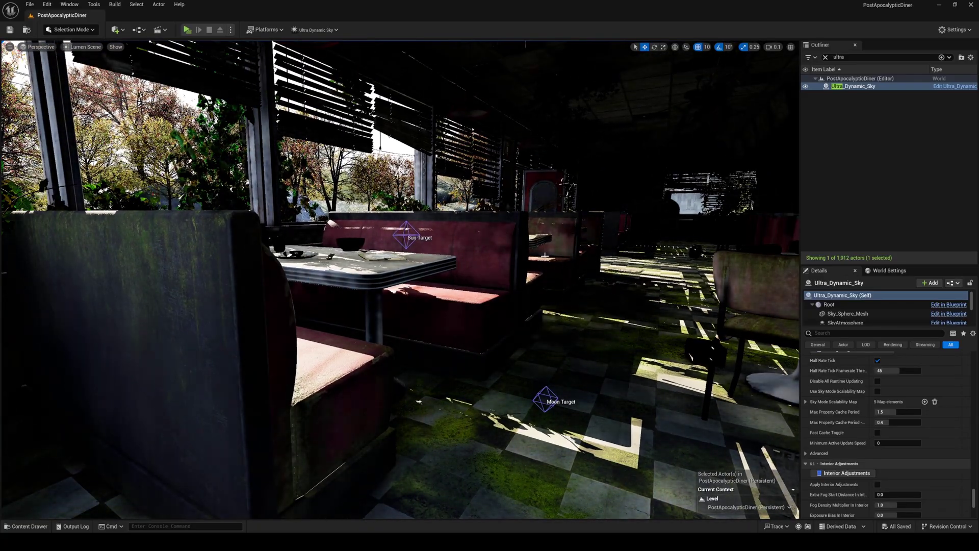
Show the Lumen Reflection View visualization and examine the booths, blinds and checkered floor
right_drag(544, 255, 522, 261)
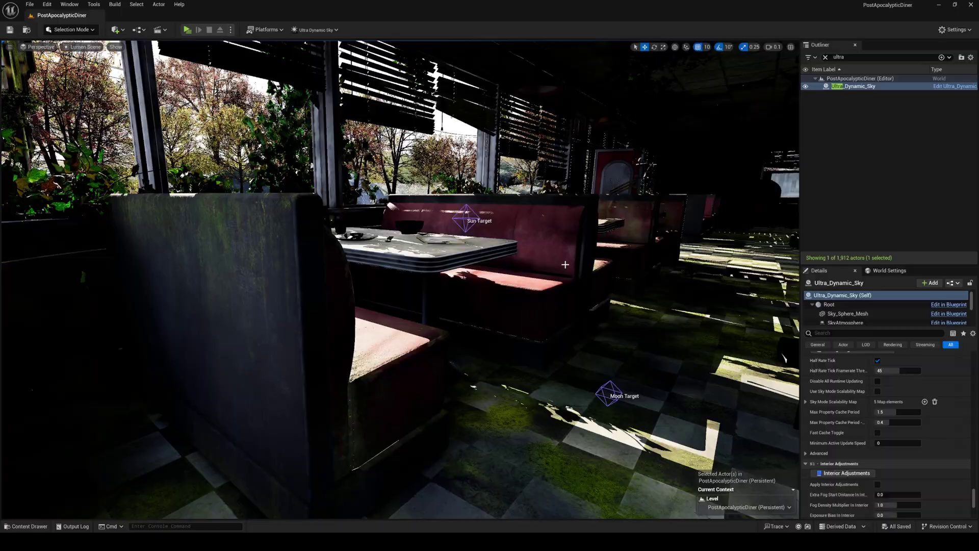
click(83, 46)
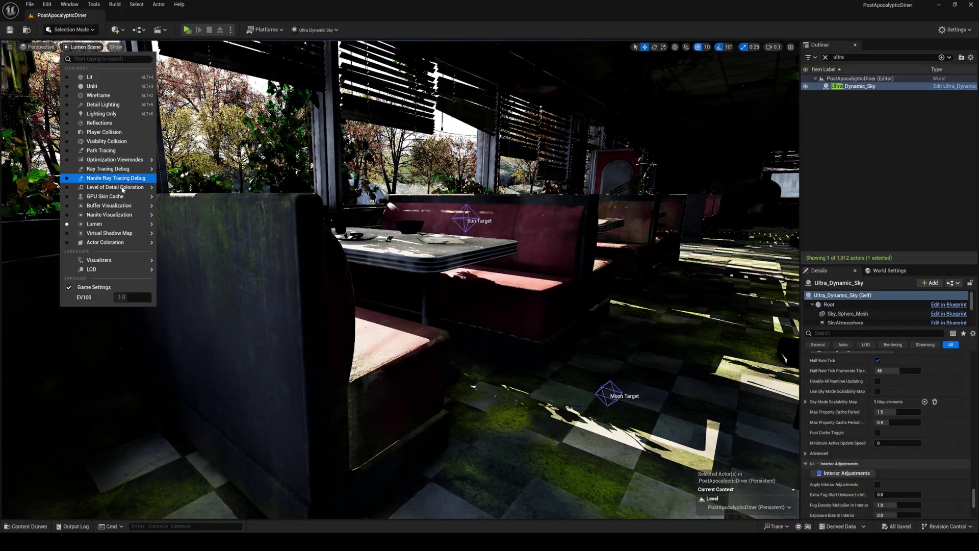
mouse_move(120, 224)
click(225, 278)
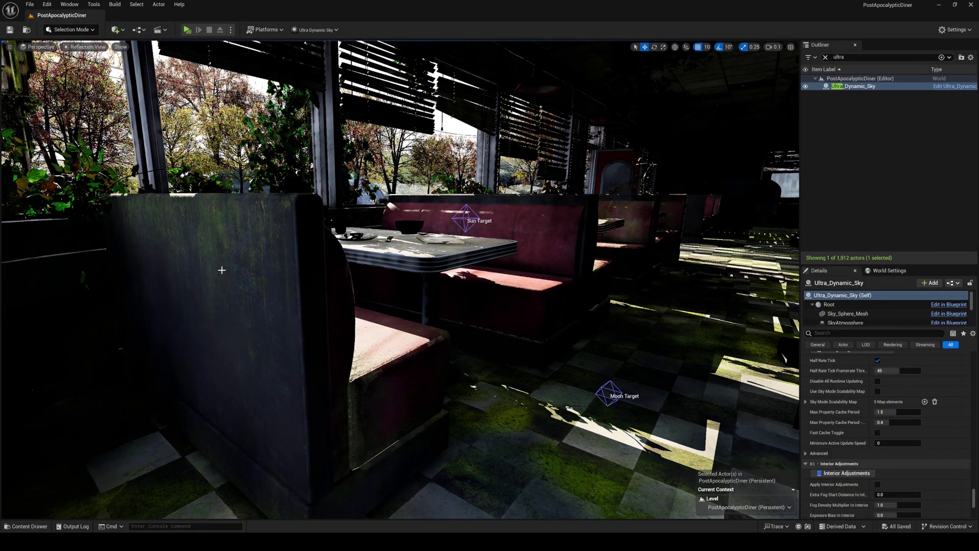
mouse_move(558, 224)
right_down()
mouse_move(605, 238)
mouse_move(688, 234)
mouse_move(561, 234)
right_up()
Return the viewport to Lit shading and examine the booths and table beside the windows
click(85, 47)
click(48, 58)
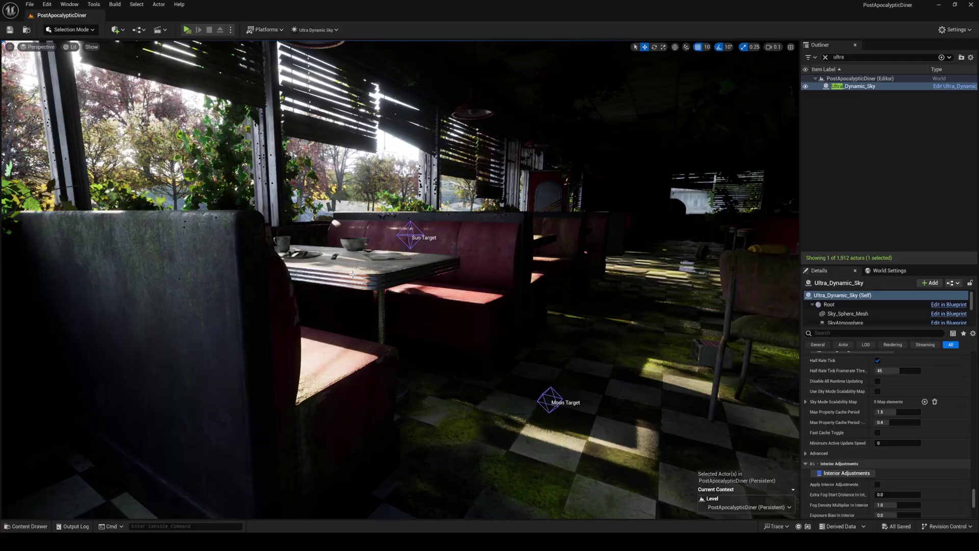
right_drag(494, 277, 441, 314)
right_drag(464, 280, 482, 280)
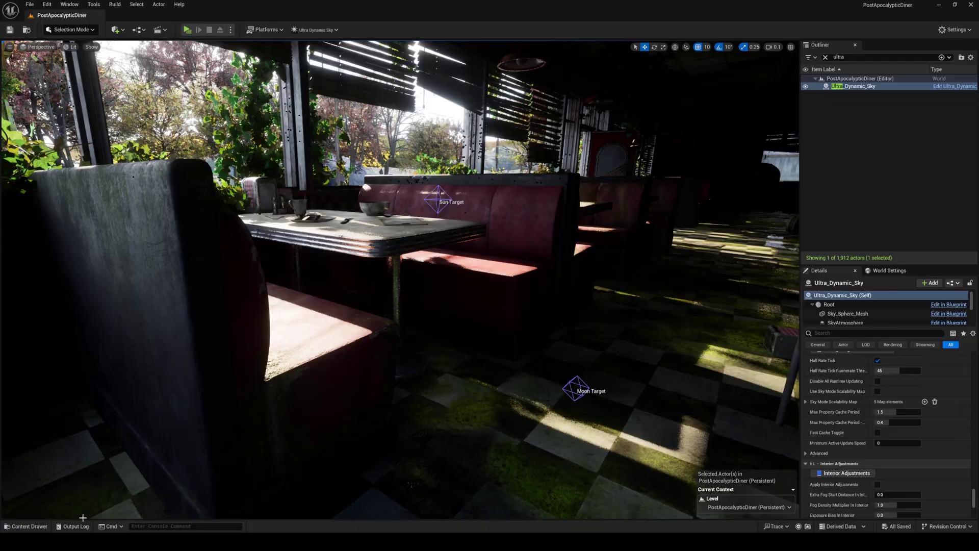
right_drag(416, 284, 383, 284)
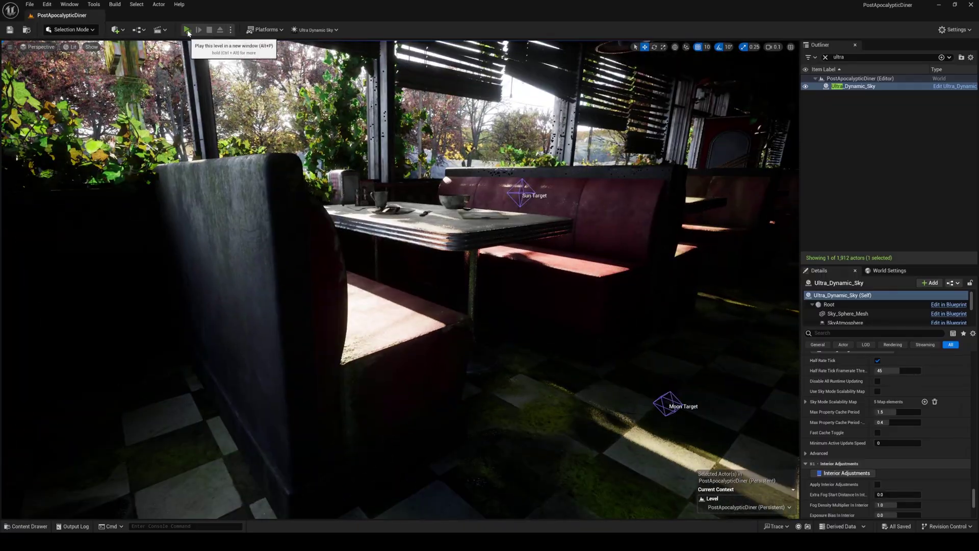
Play the level in a new window and walk forward and back beside the booths
click(187, 30)
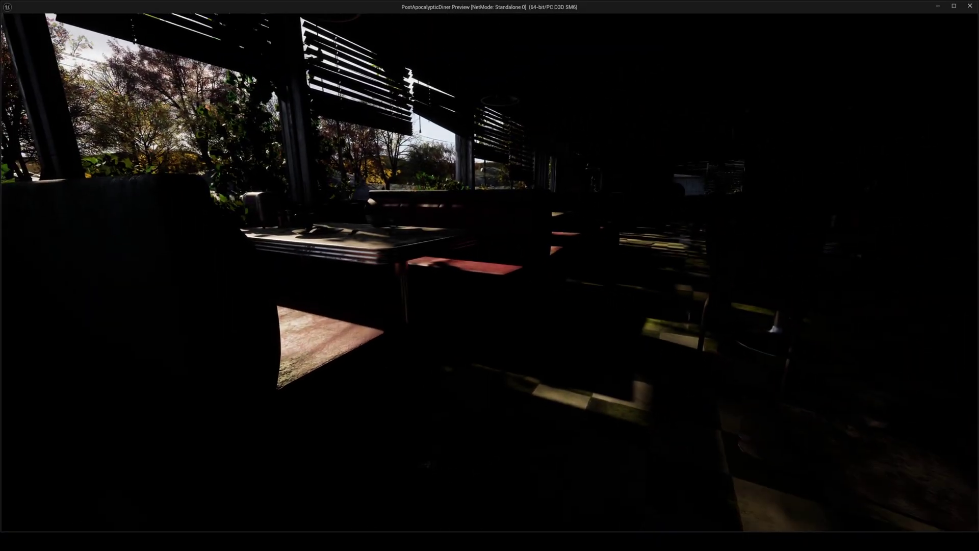
key(w)
key(s)
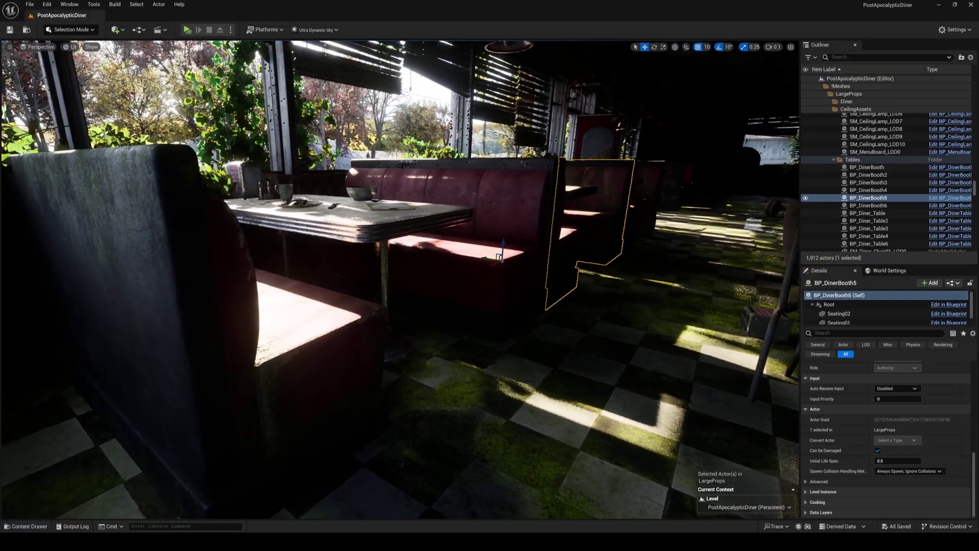
Open the level blueprint and add a keyboard event for the J key to the event graph
click(158, 29)
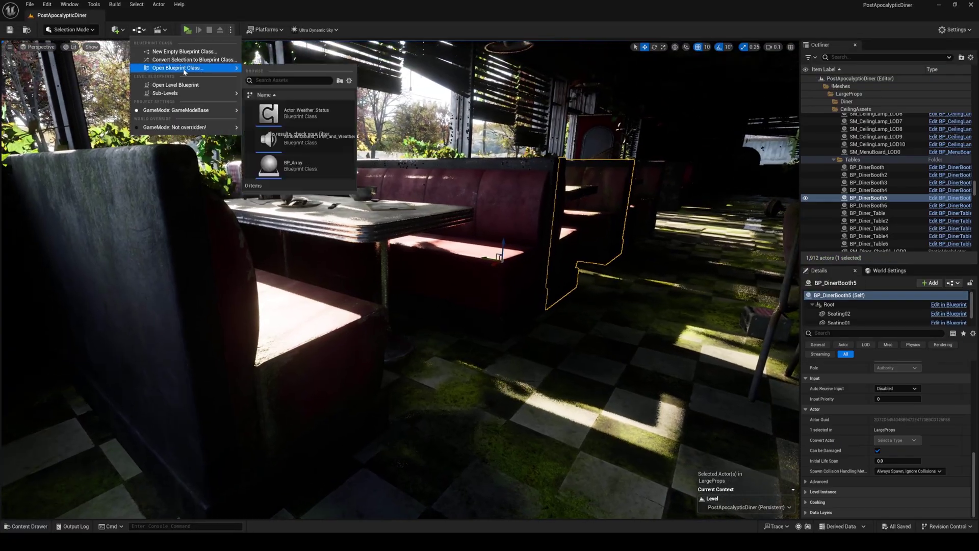
click(185, 85)
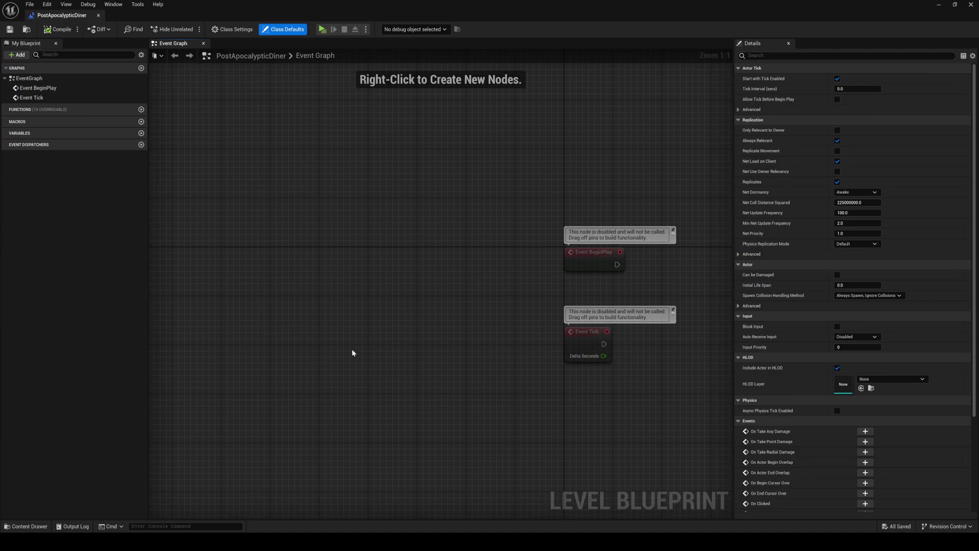
right_click(349, 328)
text(jey)
key(BackSpace)
key(BackSpace)
key(BackSpace)
text(keyboard j)
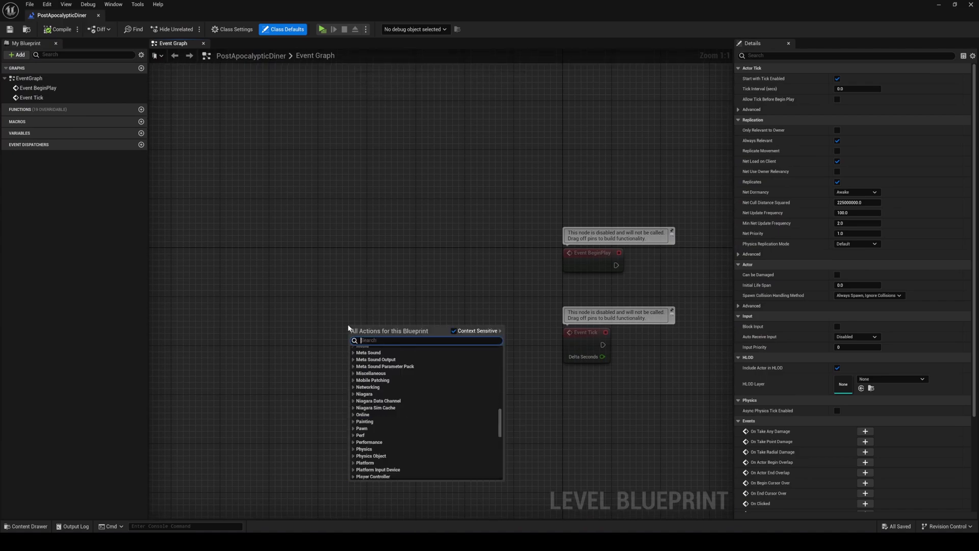
key(Return)
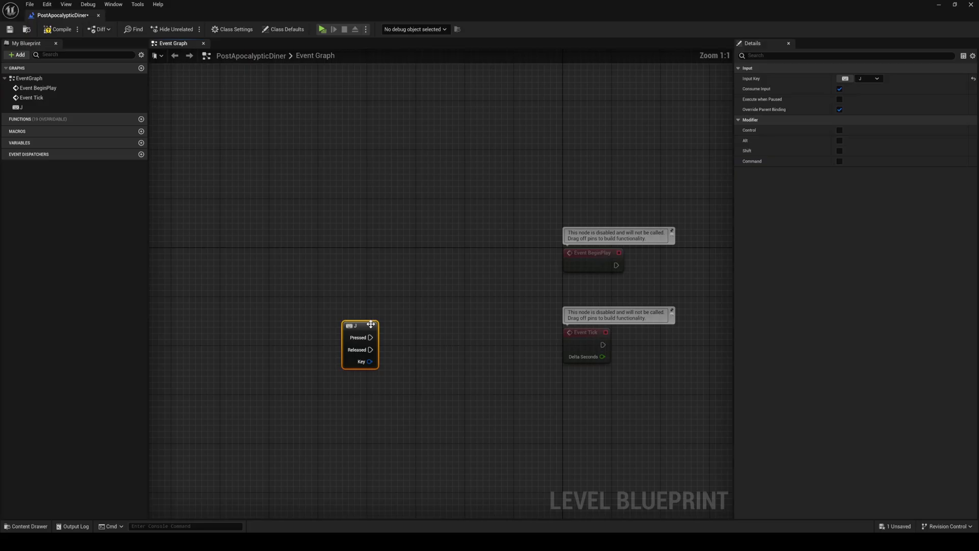
Connect the J event's Pressed output to a Flip Flop node and its A output to an Execute Console Command node
text(flip)
drag(395, 327, 458, 344)
key(Return)
text(exec)
key(Return)
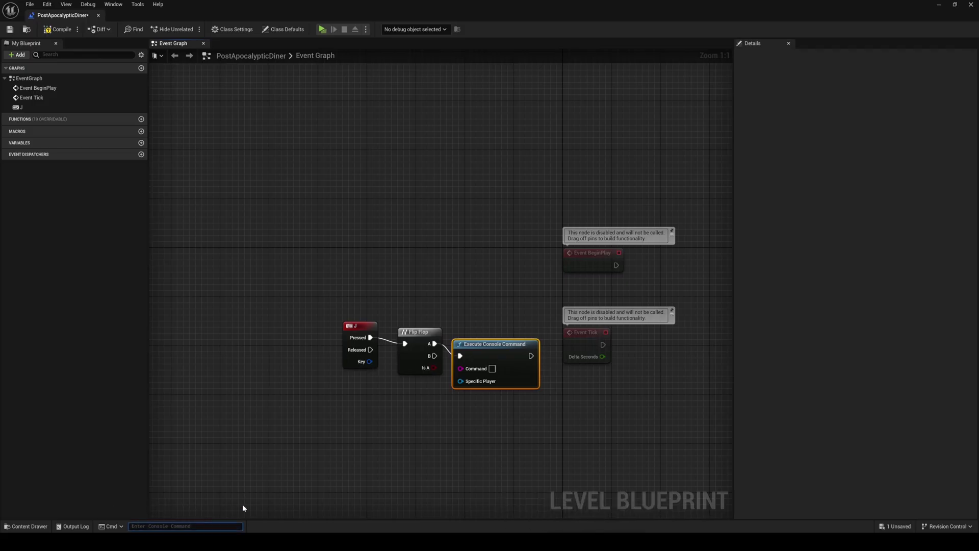
Look up the DLSS console variable and set r.NGX.DLSS.Enable as the command, moving the node up beside the Flip Flop
text(ngx)
key(Up)
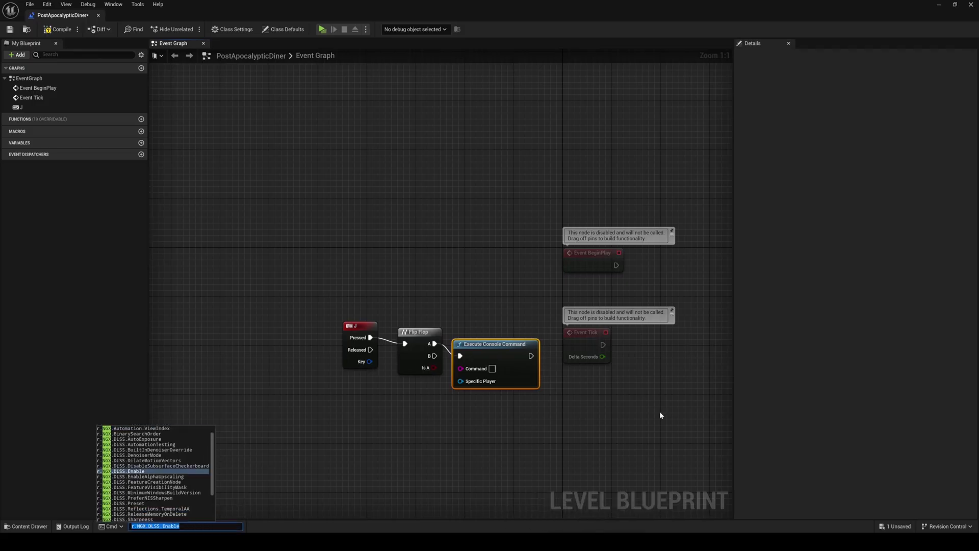
click(660, 412)
text(r.NGX.DLSS.Enable)
drag(495, 343, 506, 312)
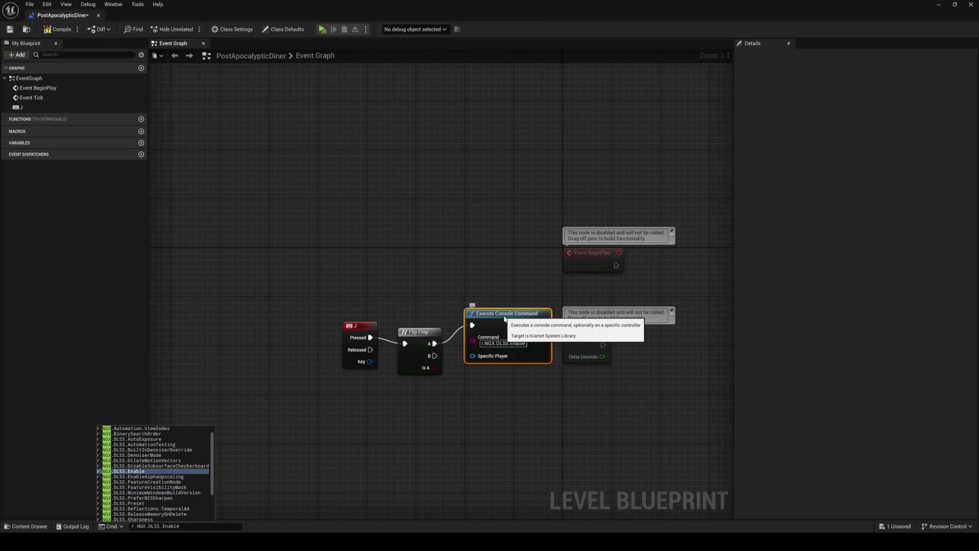
Duplicate the r.NGX.DLSS.Enable console command node and position the copy below the original
key(ctrl+c)
key(ctrl+v)
drag(515, 393, 460, 398)
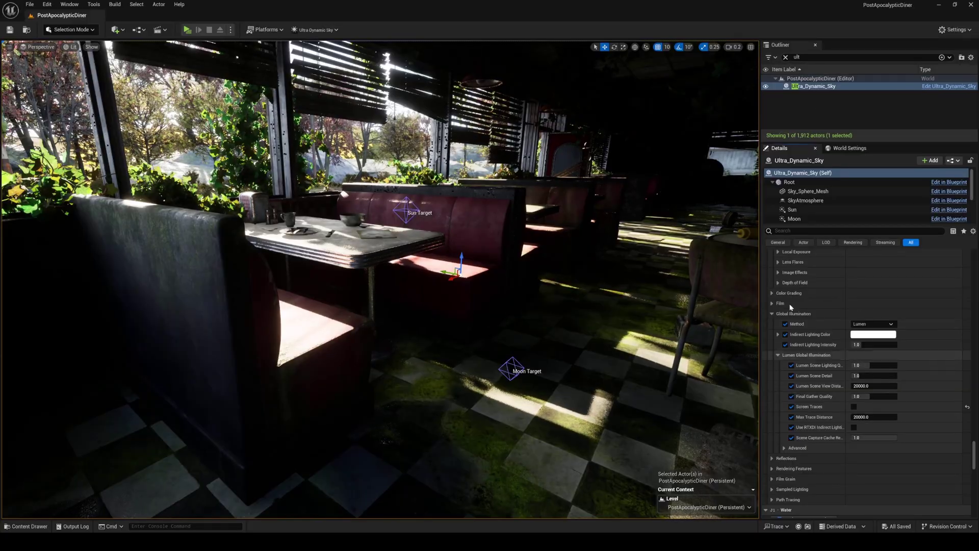
Set the Global Illumination method of Ultra_Dynamic_Sky to RTXDI Indirect Lighting
click(866, 324)
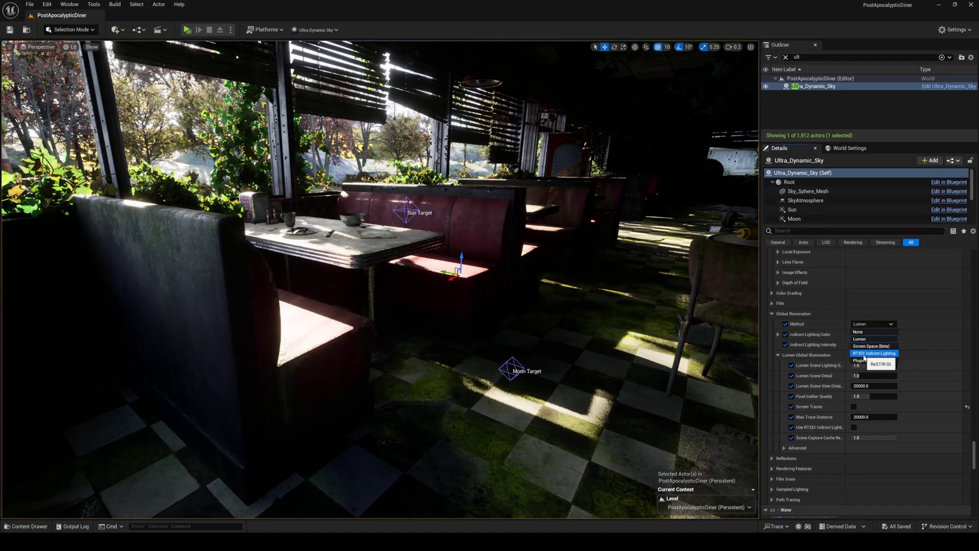
click(865, 354)
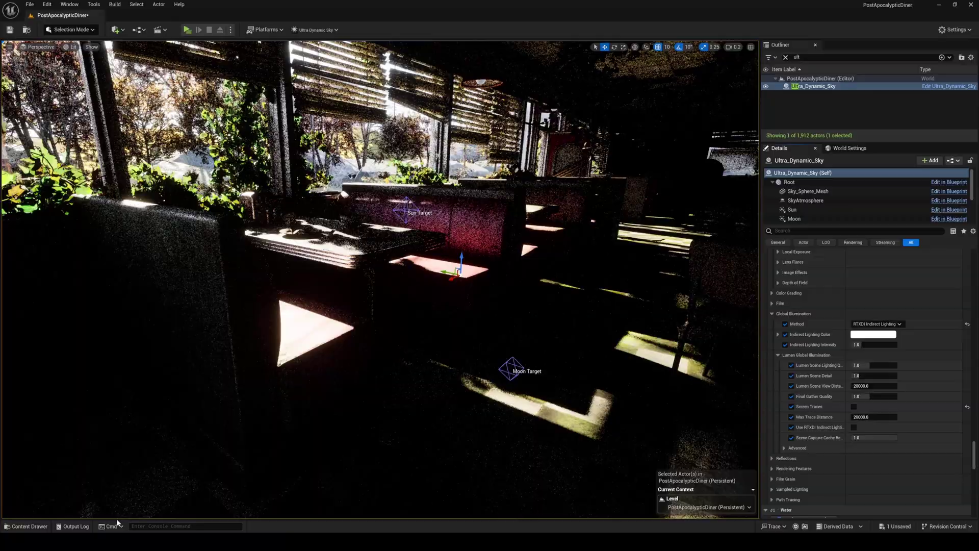
Query the console variable r.SampledLighting.Indirect.Mode from the output log
click(73, 526)
click(100, 514)
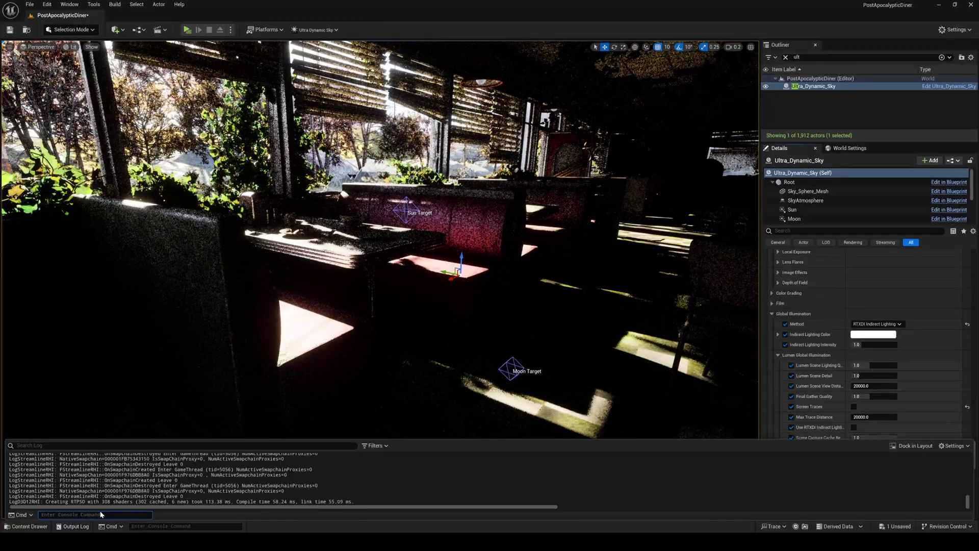
text(indirect)
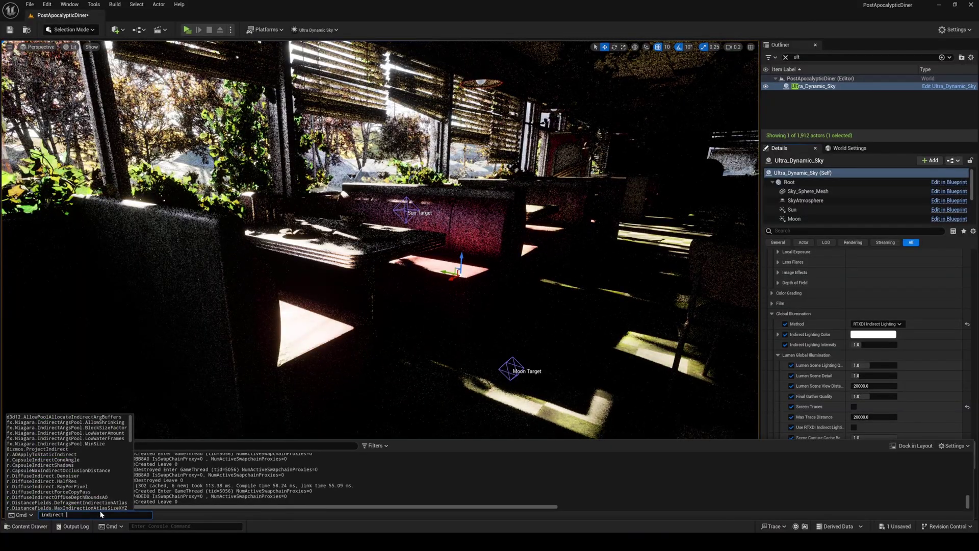
text(mode)
key(Up)
key(Up)
key(Return)
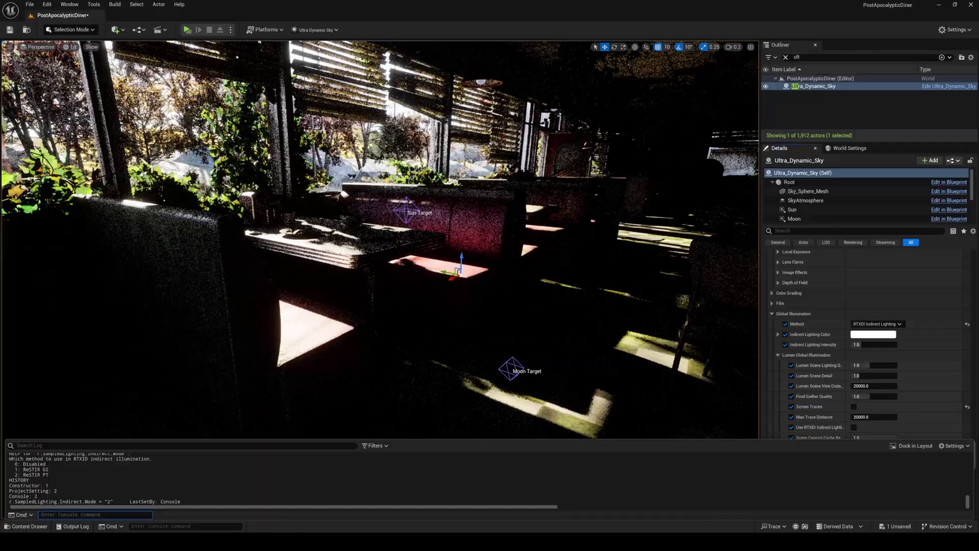
Set the Global Illumination method back to Lumen and examine the lighting on the booths for comparison
mouse_move(467, 381)
right_down()
mouse_move(475, 381)
mouse_move(462, 381)
right_up()
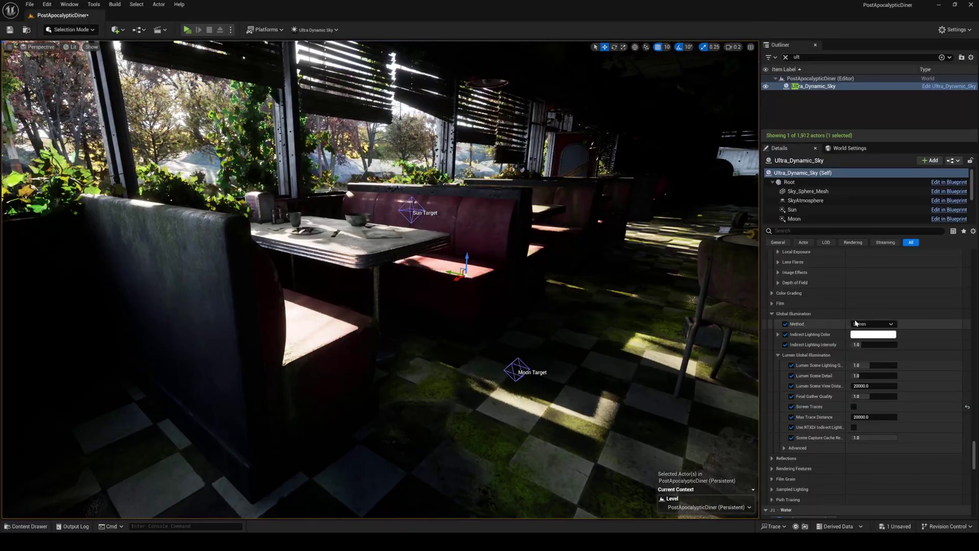
click(873, 324)
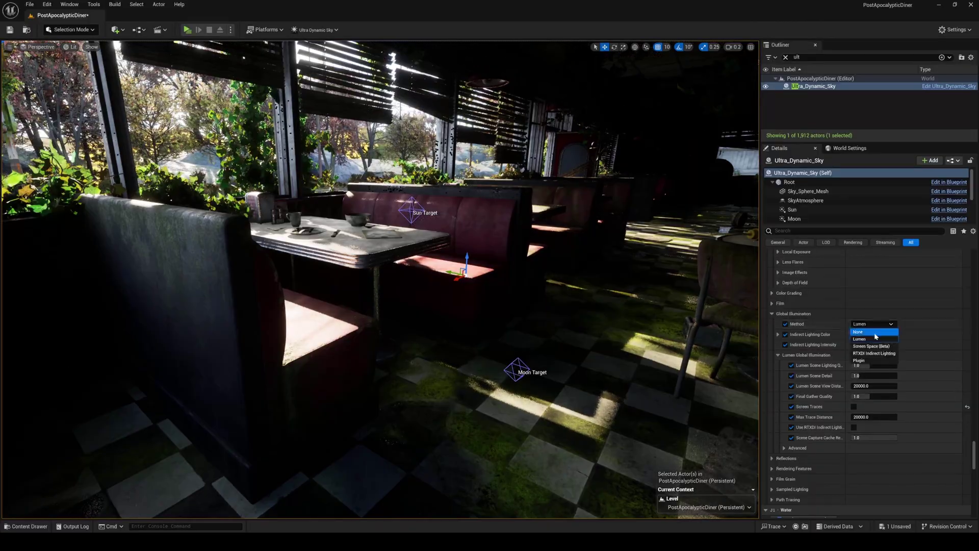
click(869, 339)
click(874, 324)
right_drag(481, 234, 492, 234)
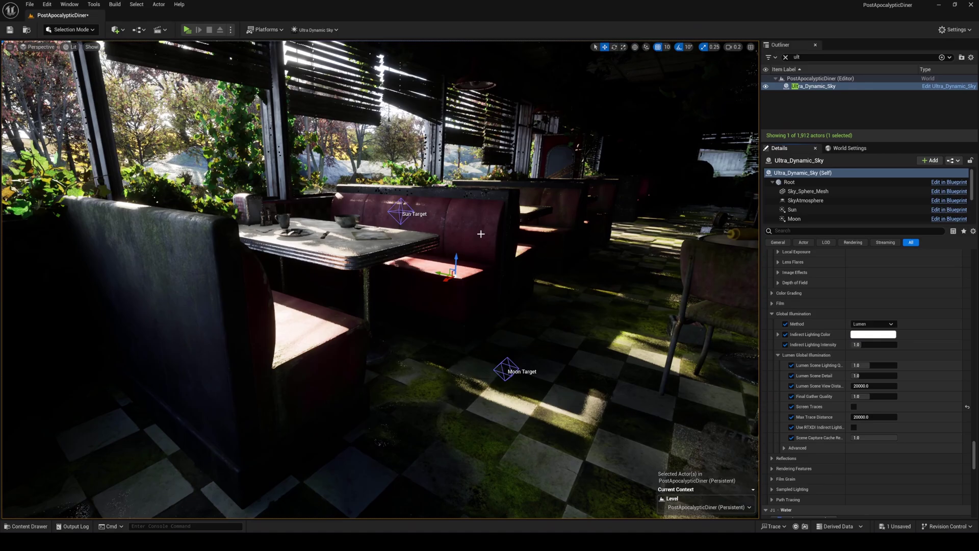
Switch the Global Illumination method to RTXDI Indirect Lighting and save the level
click(873, 324)
click(873, 347)
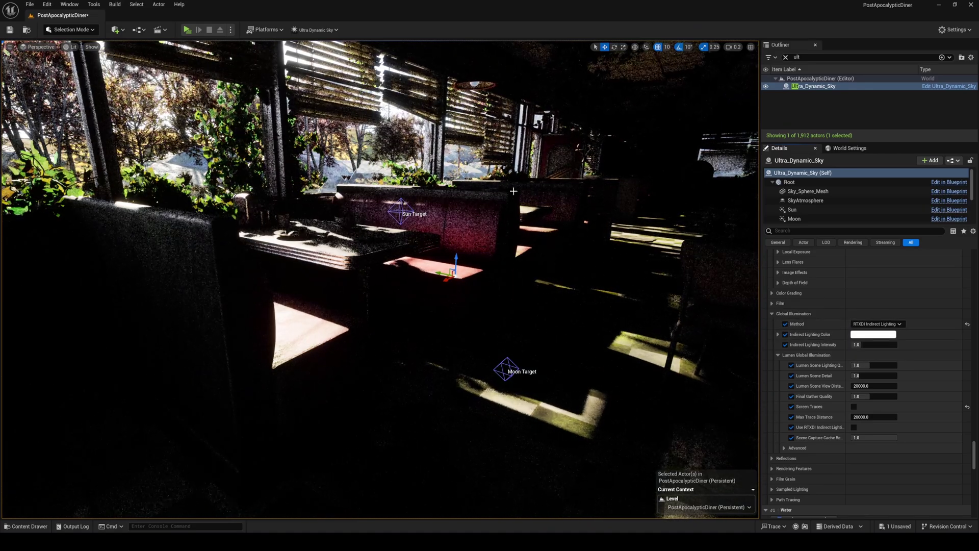
key(ctrl+s)
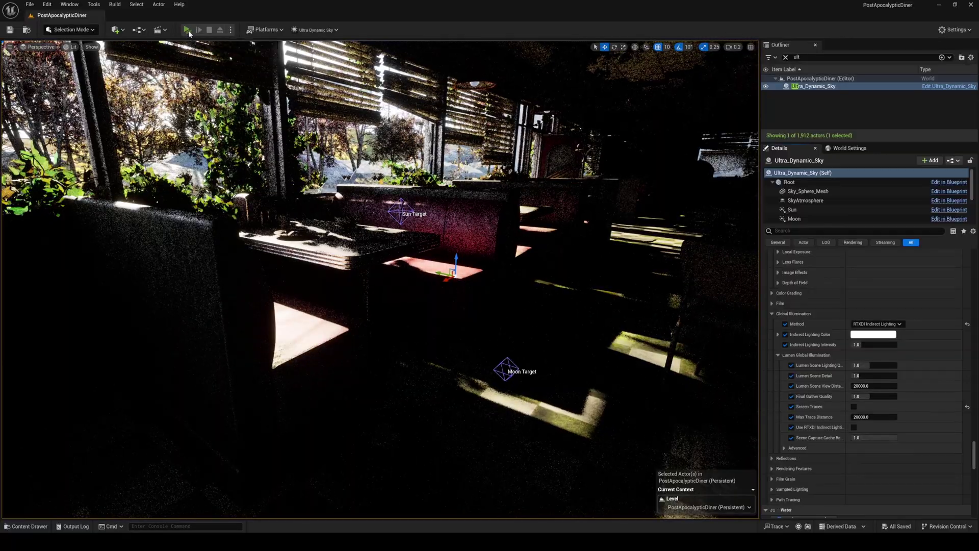
Play the level in a new window to view the diner with RTXDI indirect lighting
click(187, 29)
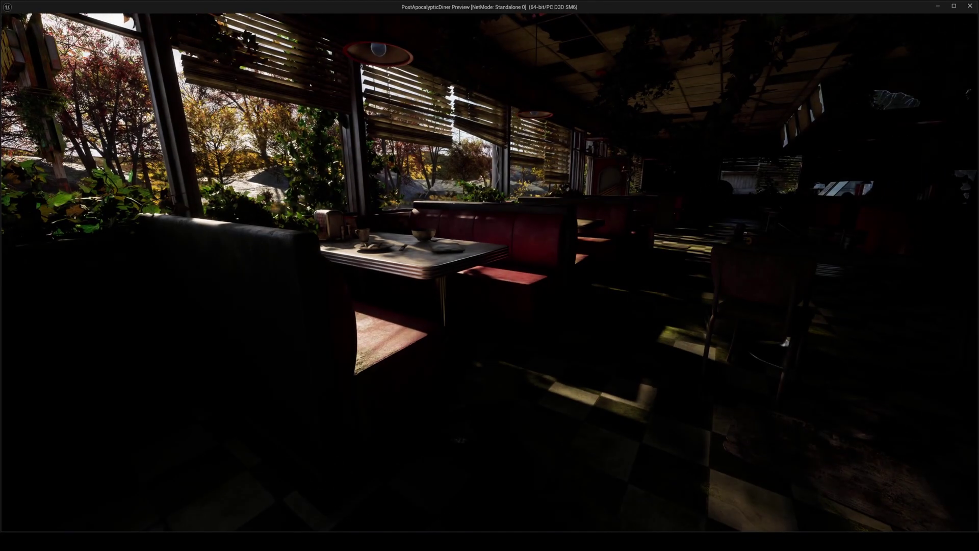